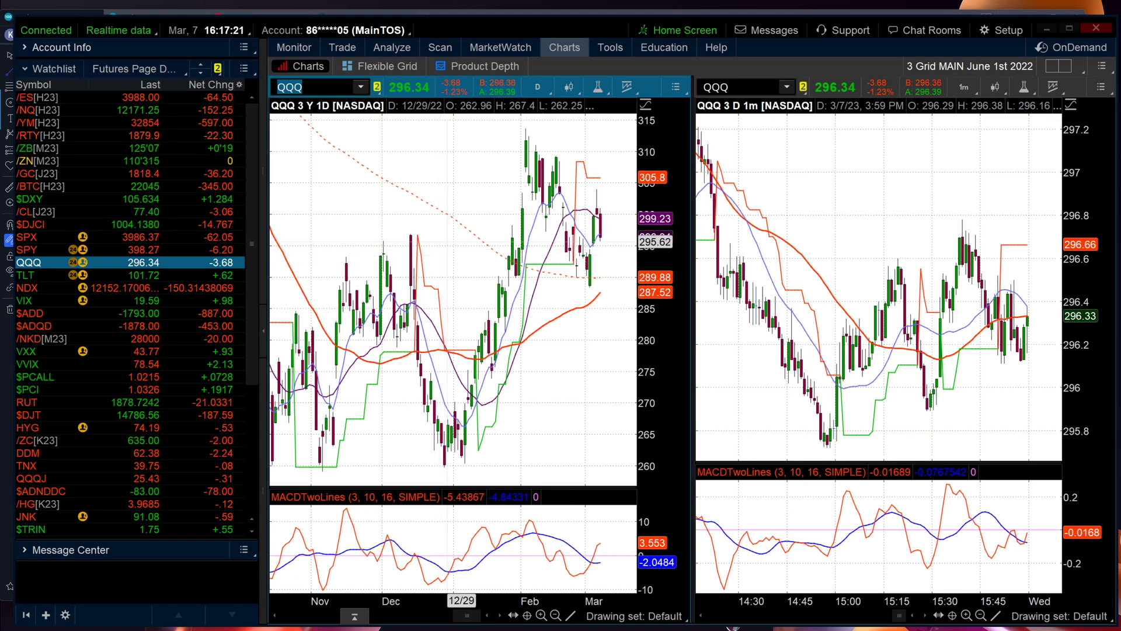
Step: Pan the QQQ daily chart back to October, then return to recent dates
{"action": "left_click_drag", "start_coordinate": [463, 241], "coordinate": [489, 260]}
{"action": "middle_click", "coordinate": [489, 260]}
{"action": "left_click", "coordinate": [490, 261]}
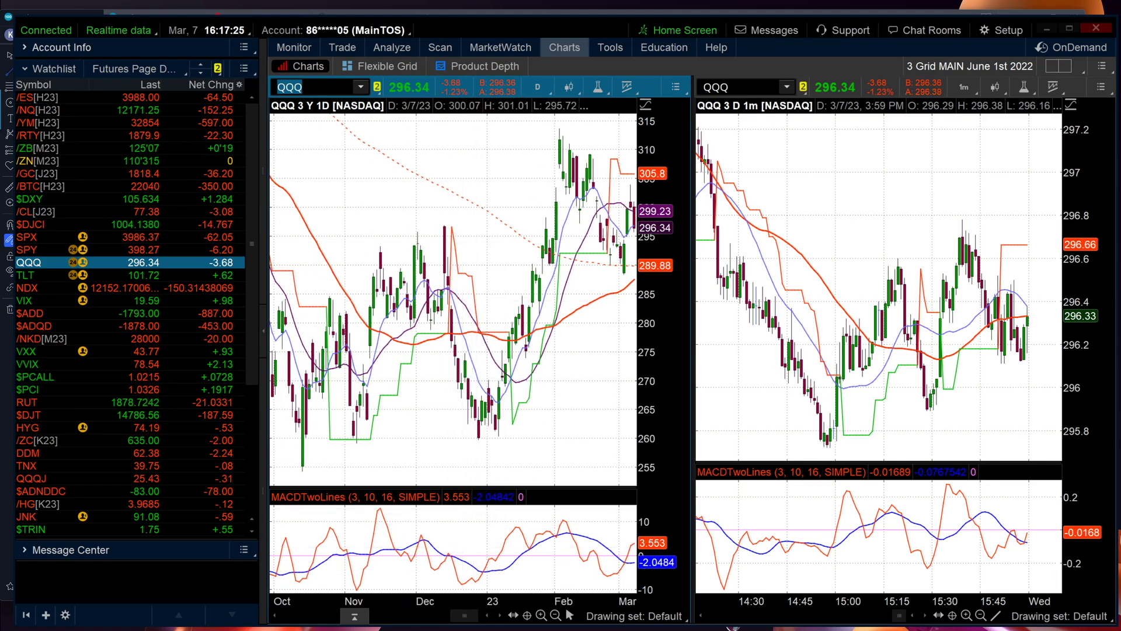
{"action": "left_click_drag", "start_coordinate": [370, 262], "coordinate": [336, 263]}
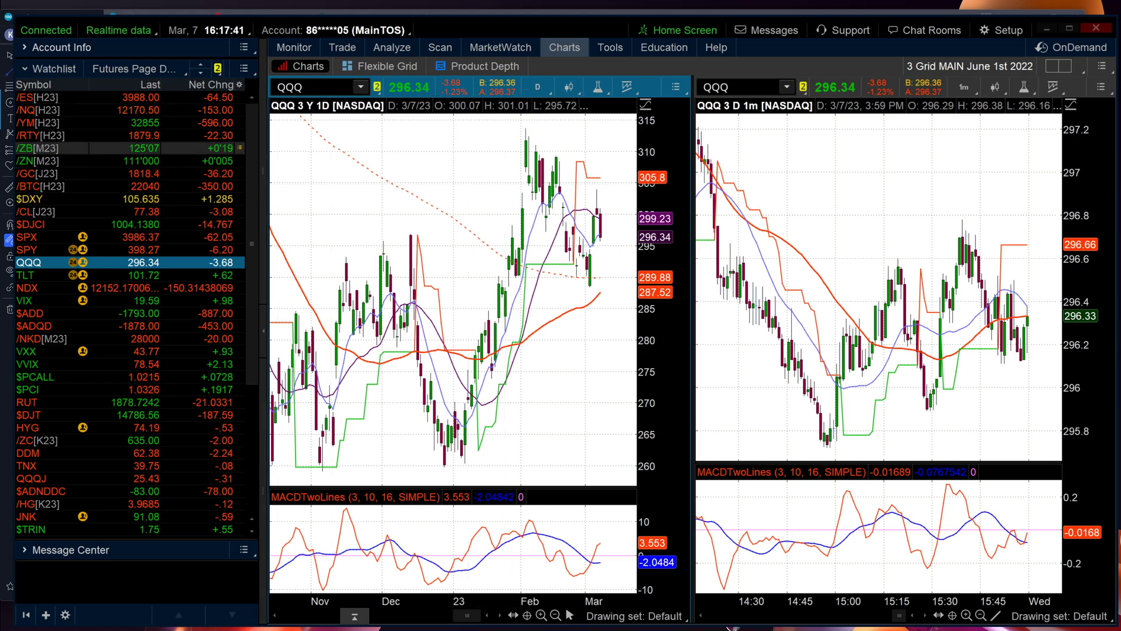
Step: Load the /ZB T-Bond futures on both thinkorswim charts and view its action menu
{"action": "left_click", "coordinate": [52, 147]}
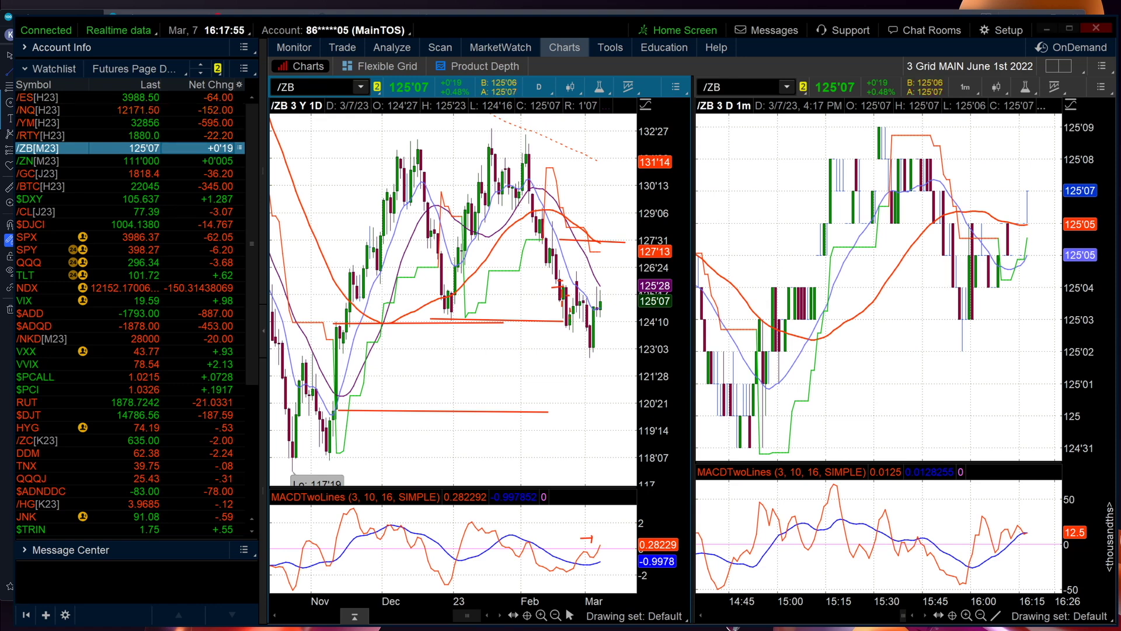
{"action": "right_click", "coordinate": [227, 150]}
{"action": "left_click", "coordinate": [309, 86]}
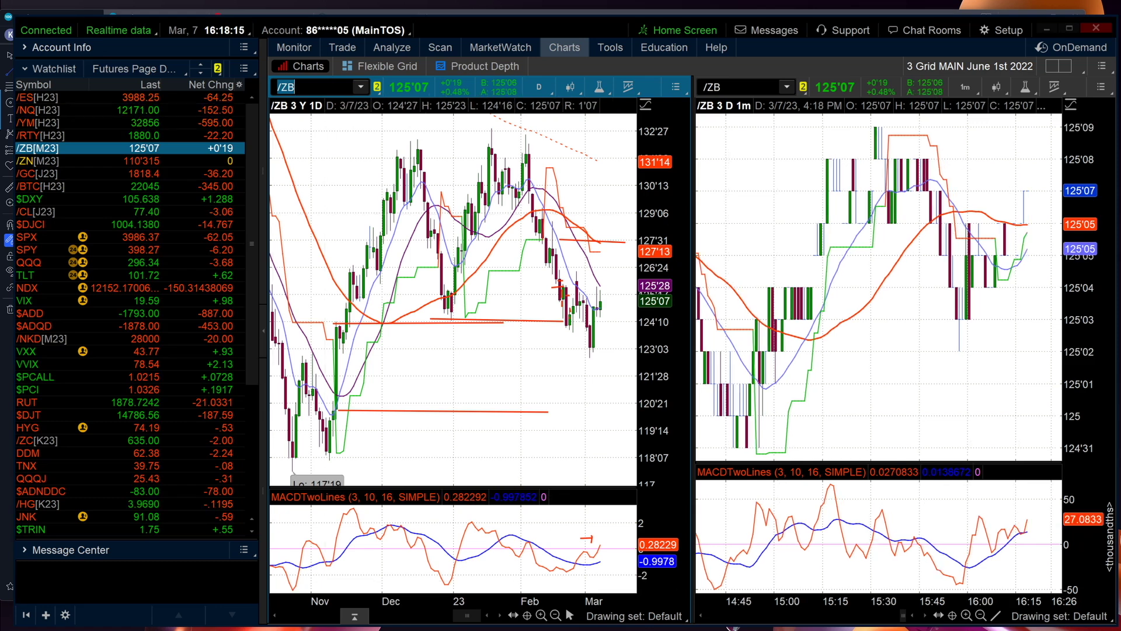
Step: Switch to TradingView and set both charts to the 4h interval
{"action": "key", "text": "alt+Tab"}
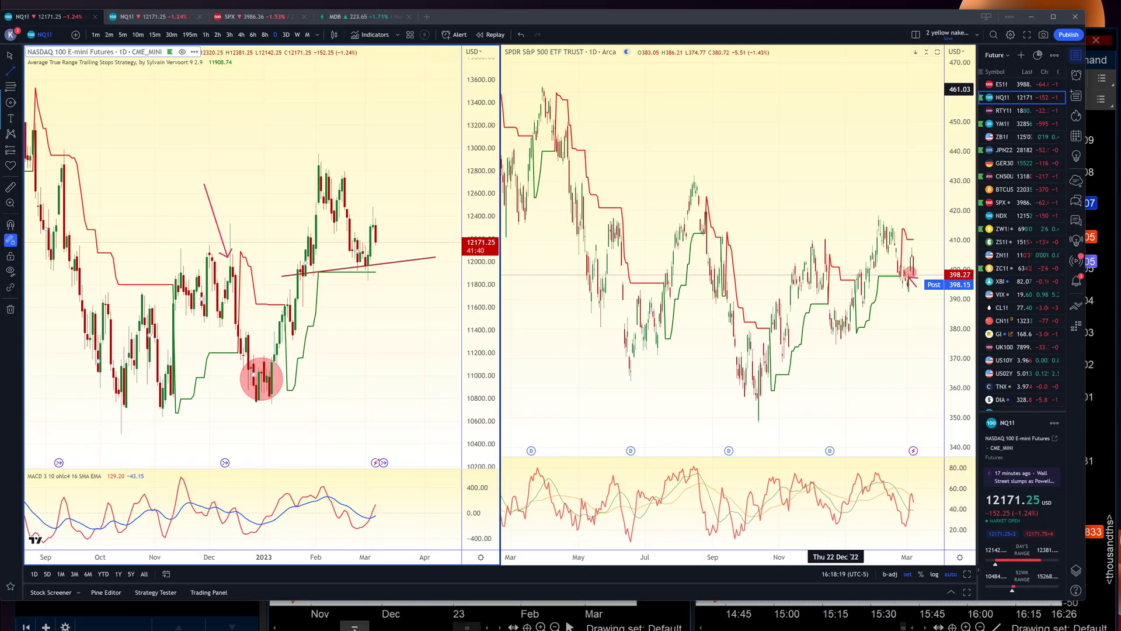
{"action": "left_click", "coordinate": [232, 89]}
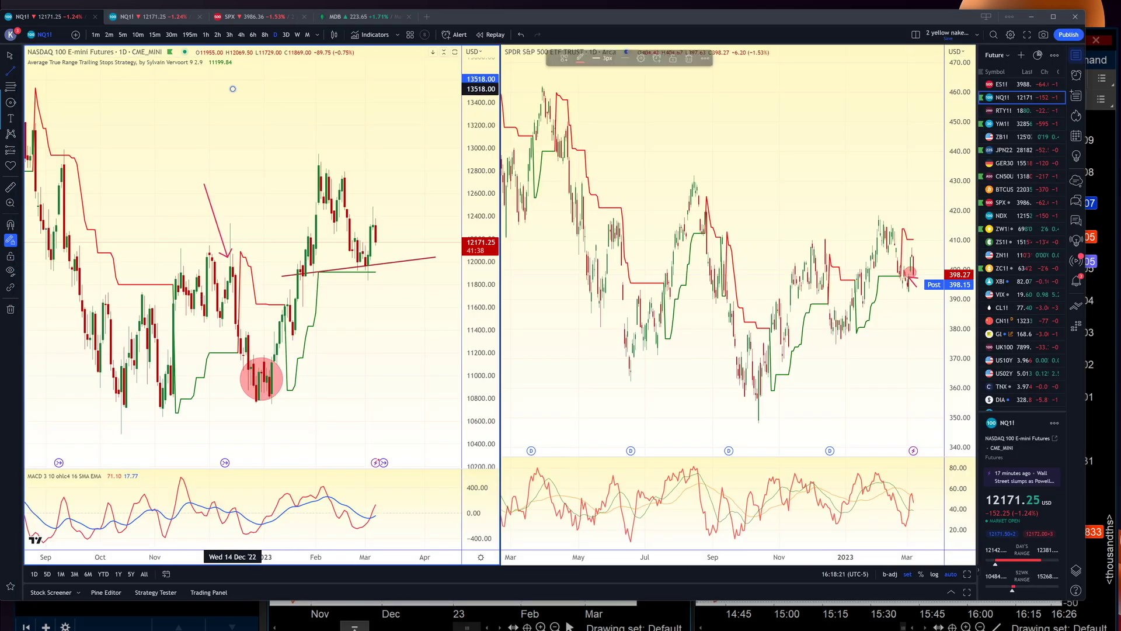
{"action": "key", "text": "Escape"}
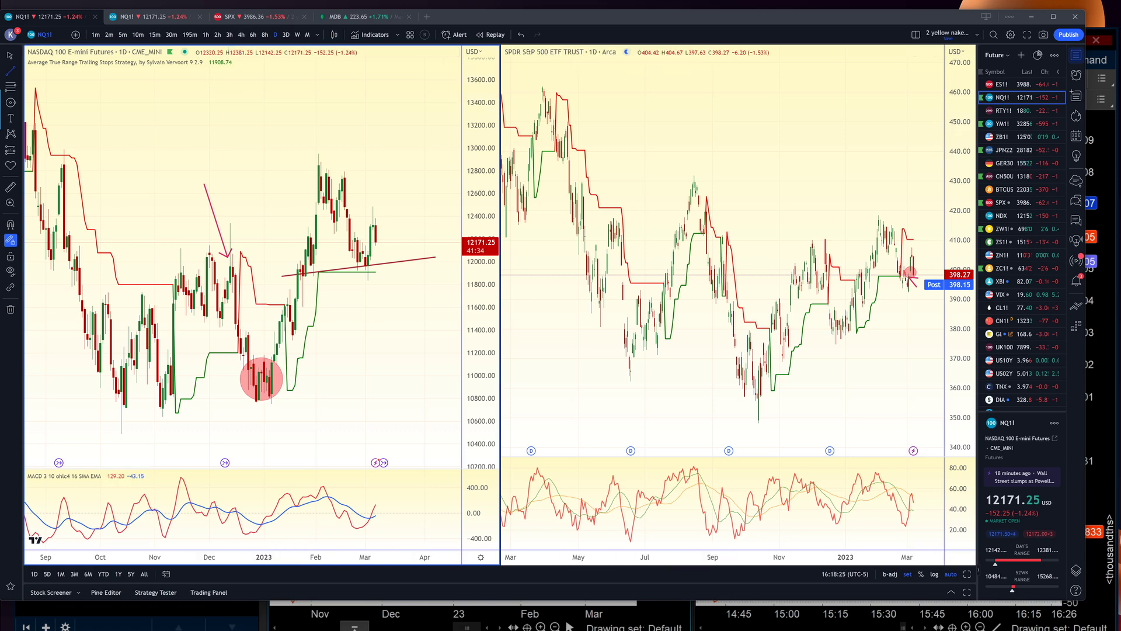
{"action": "type", "text": "4h"}
{"action": "key", "text": "Return"}
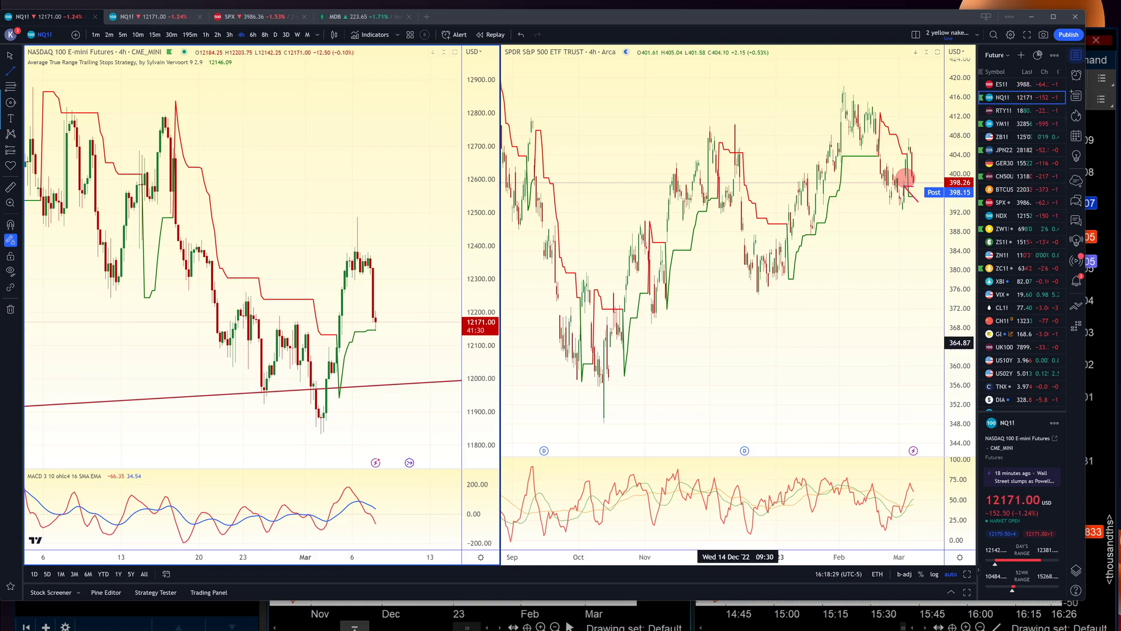
Step: Zoom the 4-hour charts and load the DAX Index (GER30) into the left pane
{"action": "scroll", "coordinate": [737, 342], "scroll_direction": "up", "scroll_amount": 3}
{"action": "scroll", "coordinate": [718, 342], "scroll_direction": "down", "scroll_amount": 3}
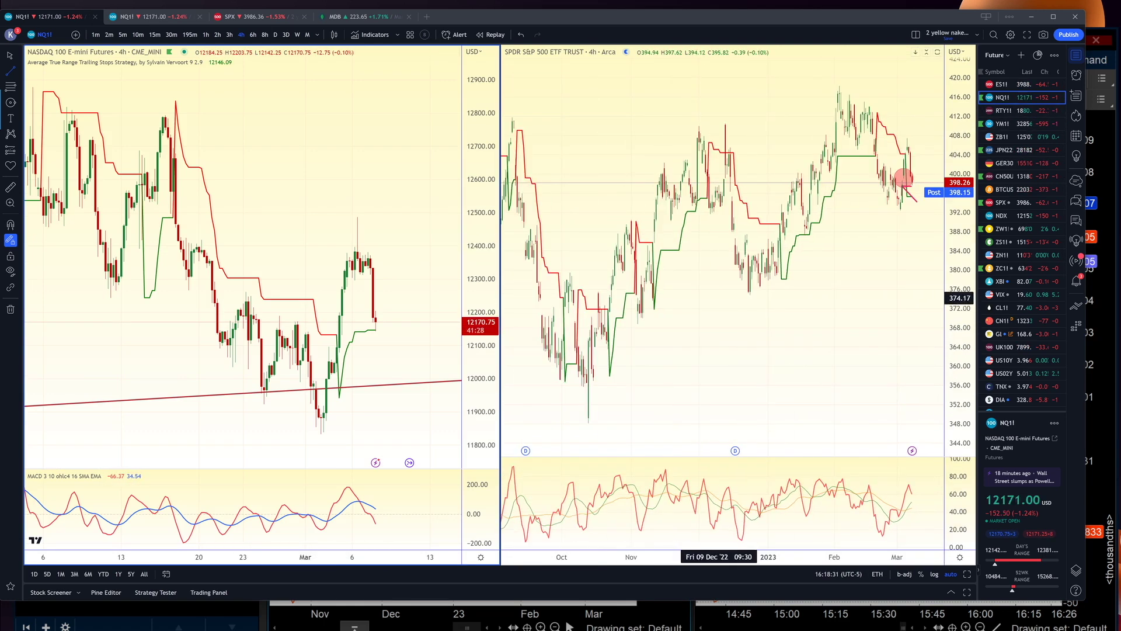
{"action": "scroll", "coordinate": [325, 237], "scroll_direction": "down", "scroll_amount": 2}
{"action": "scroll", "coordinate": [325, 238], "scroll_direction": "down", "scroll_amount": 1}
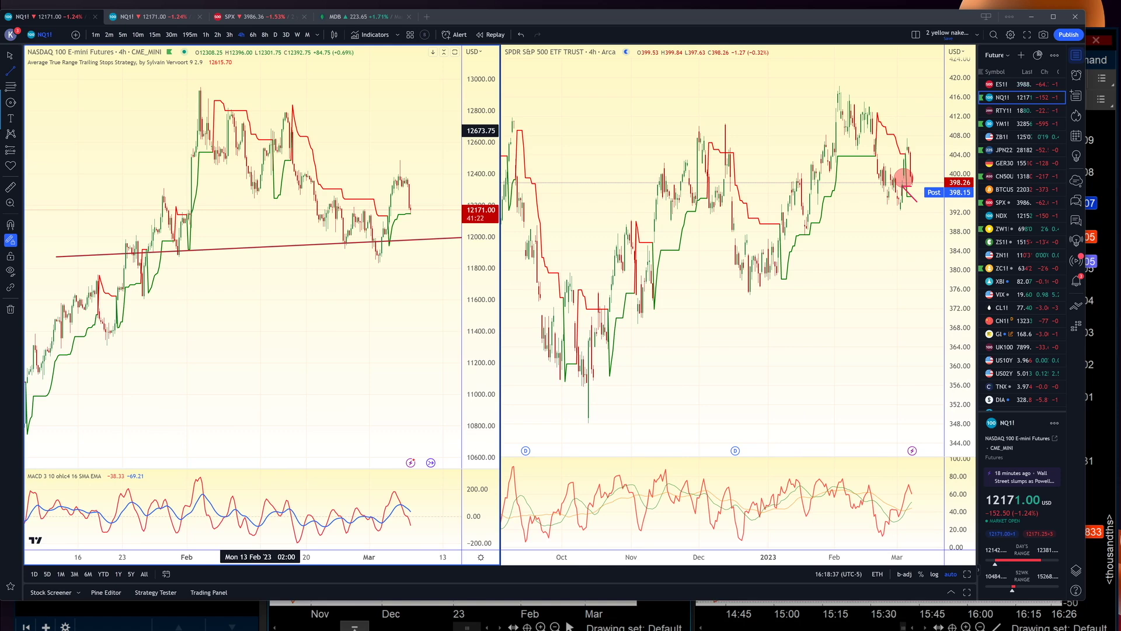
{"action": "scroll", "coordinate": [112, 401], "scroll_direction": "down", "scroll_amount": 2}
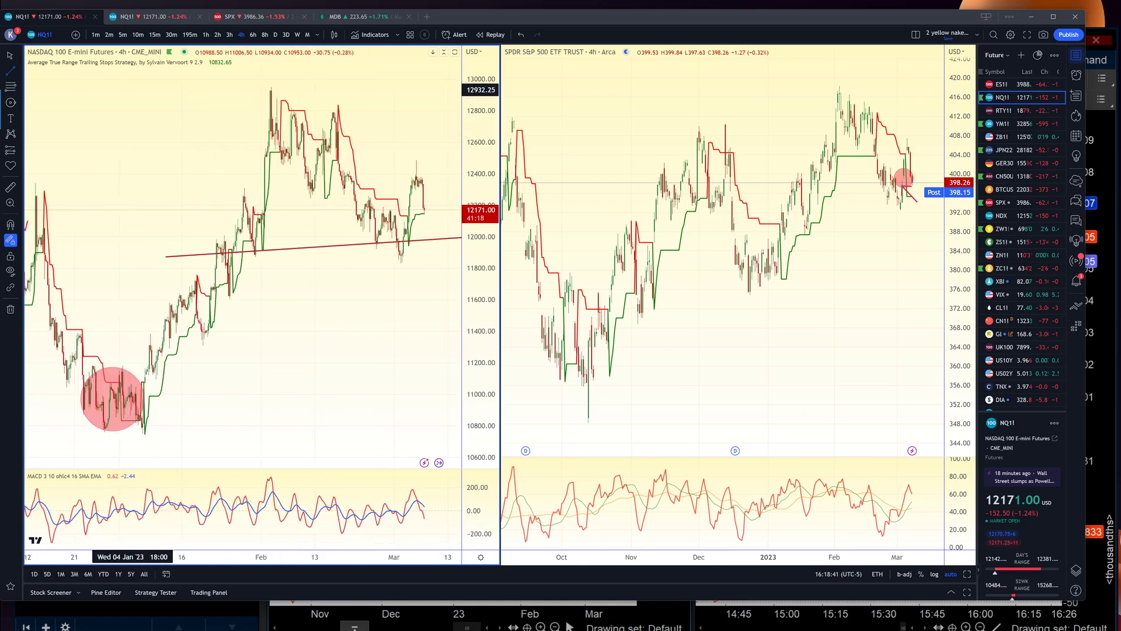
{"action": "left_click", "coordinate": [1005, 163]}
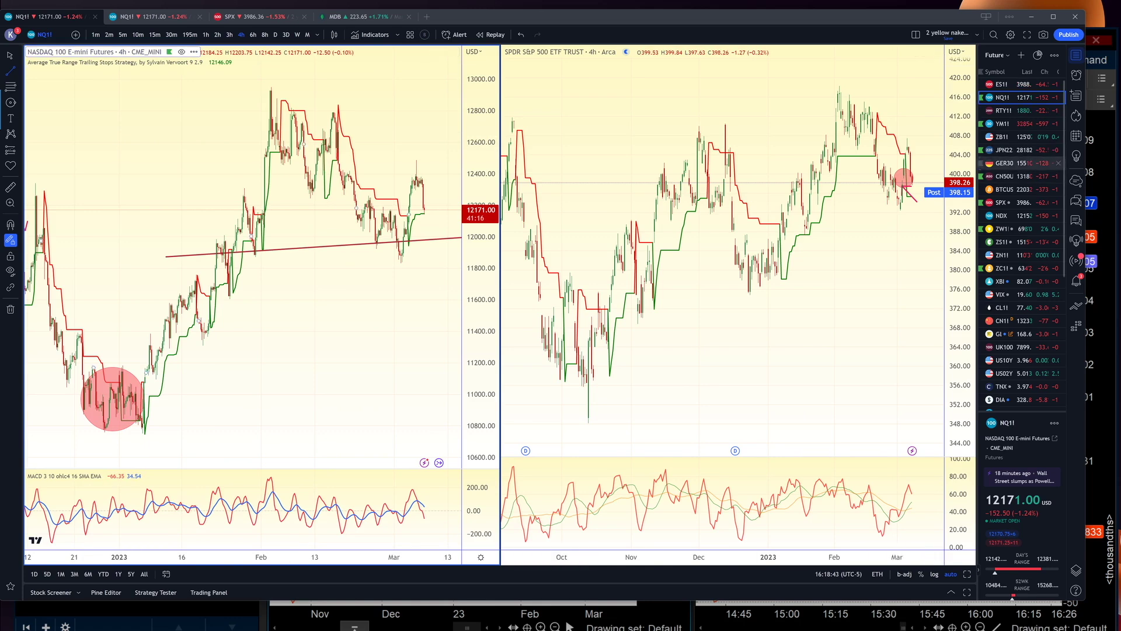
Step: Step to the China A50 (CN50USD) chart, draw a red trend line on it, then load ZB1!
{"action": "scroll", "coordinate": [183, 339], "scroll_direction": "down", "scroll_amount": 2}
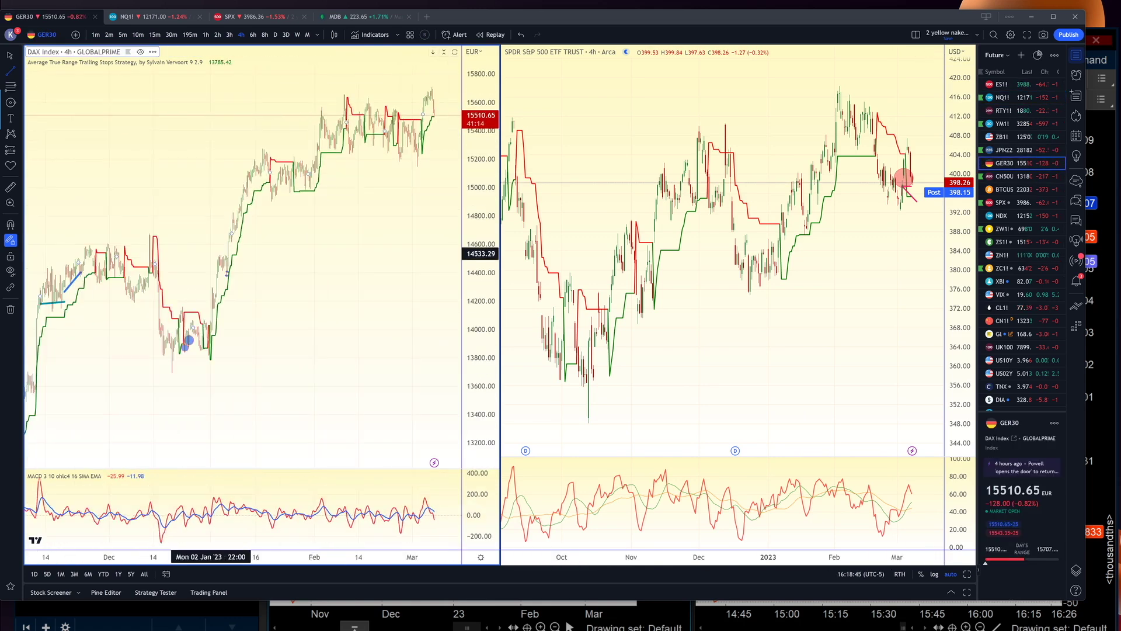
{"action": "key", "text": "Down"}
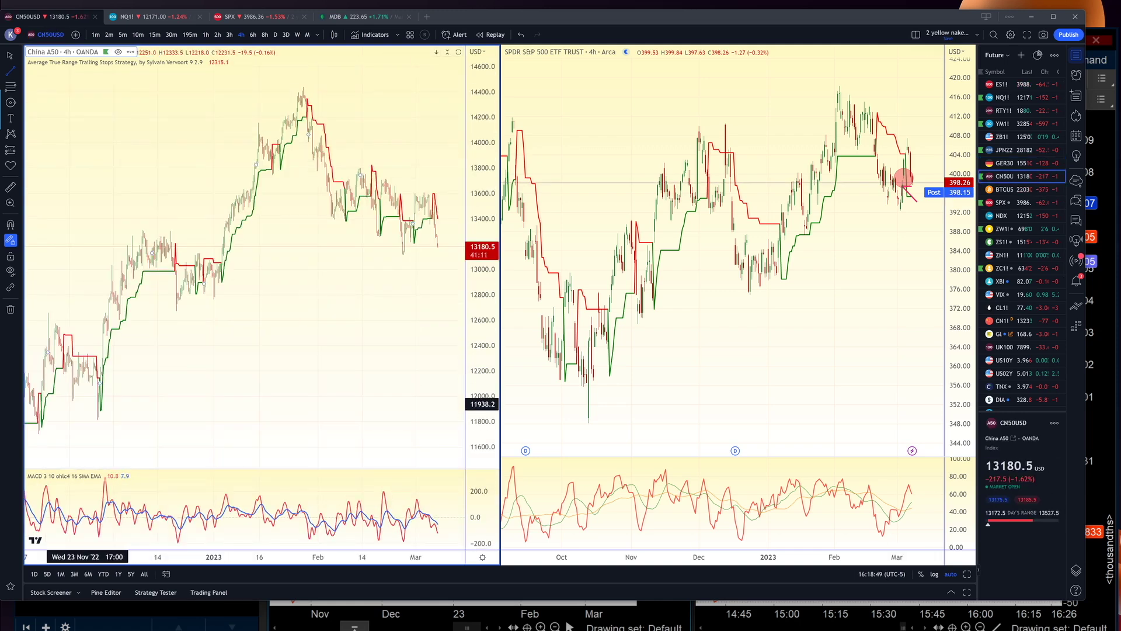
{"action": "scroll", "coordinate": [213, 264], "scroll_direction": "up", "scroll_amount": 5}
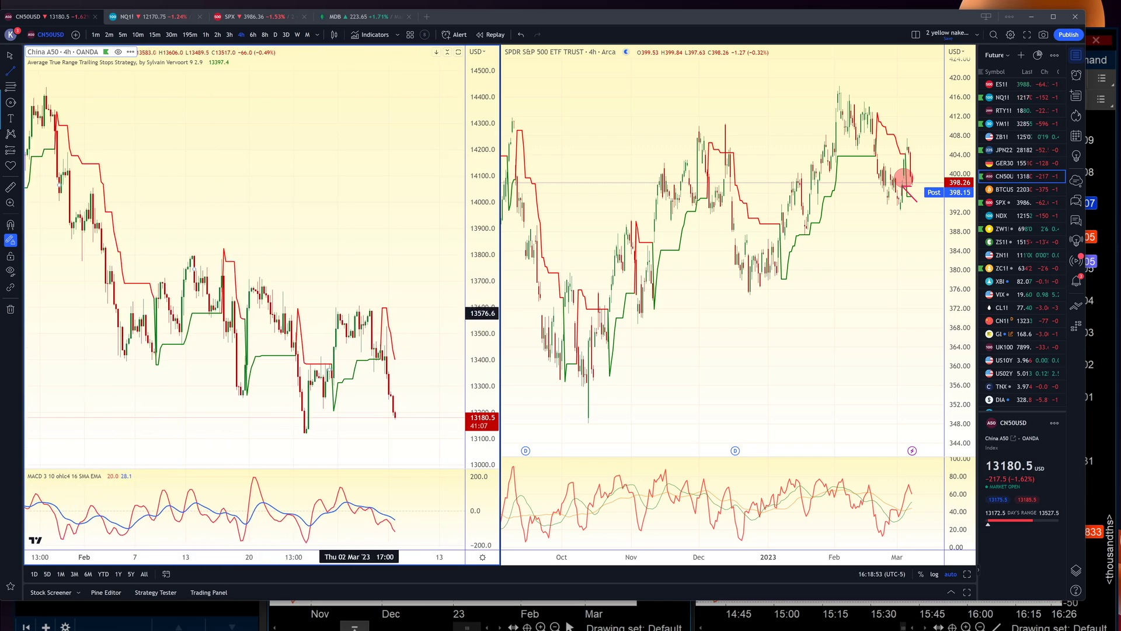
{"action": "scroll", "coordinate": [876, 158], "scroll_direction": "up", "scroll_amount": 3}
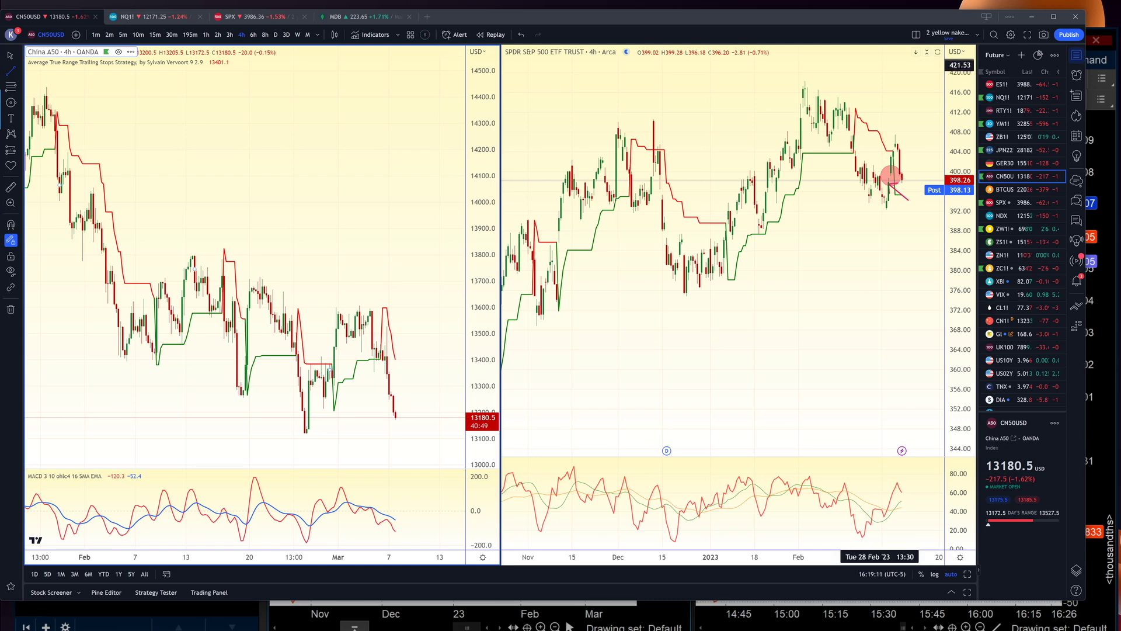
{"action": "left_click_drag", "start_coordinate": [325, 73], "coordinate": [404, 69]}
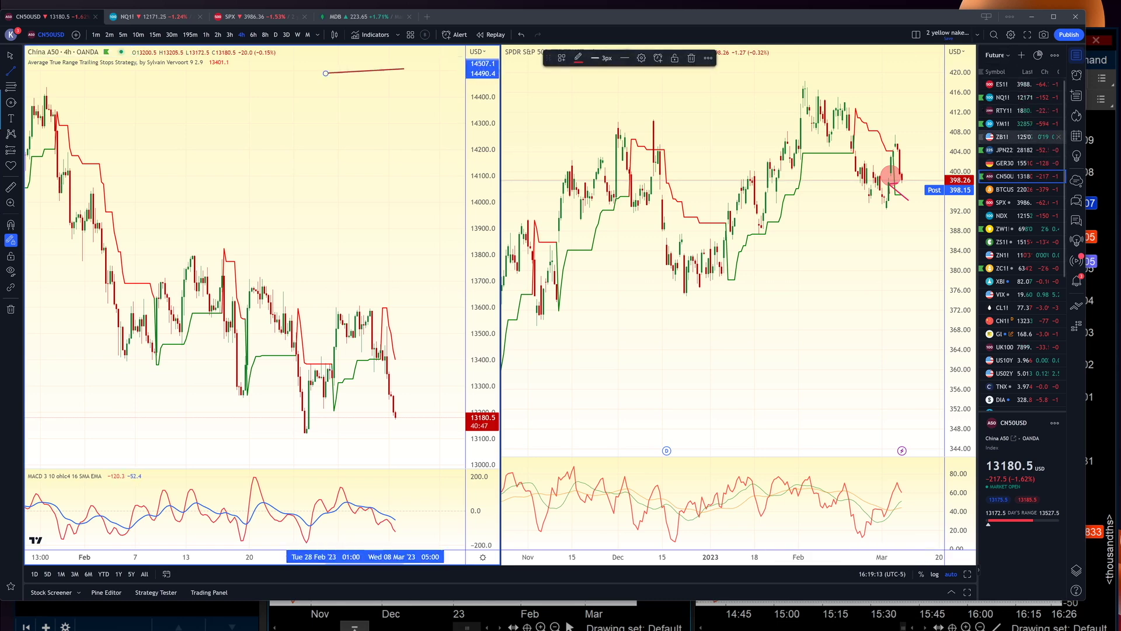
{"action": "left_click", "coordinate": [1002, 137]}
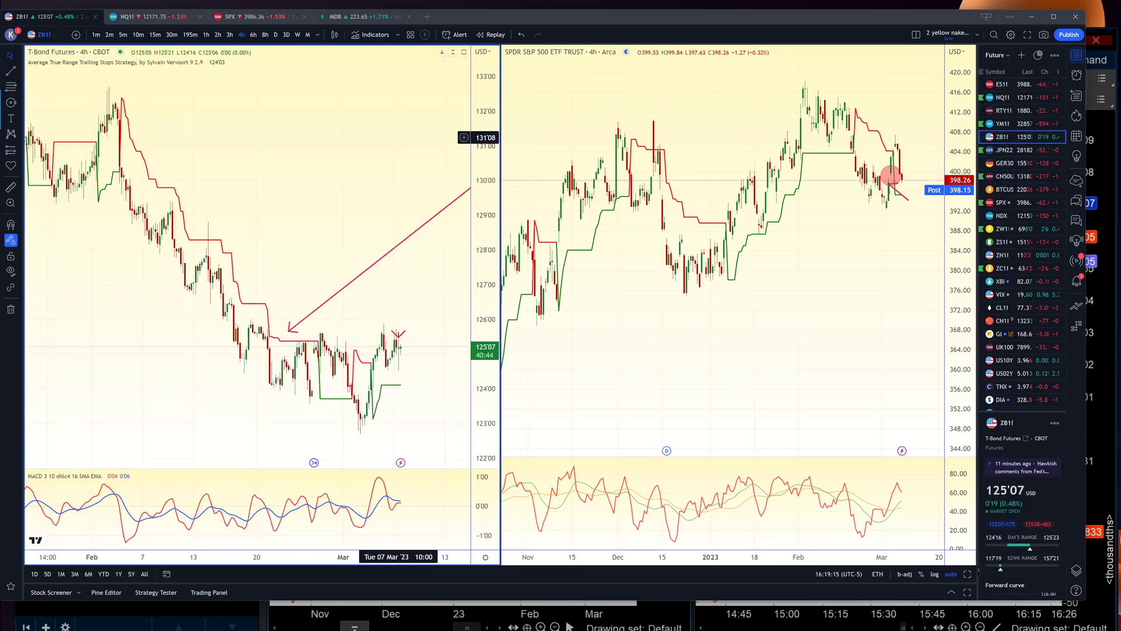
Step: Remove all drawings from the T-Bond (ZB1!) chart
{"action": "right_click", "coordinate": [399, 138]}
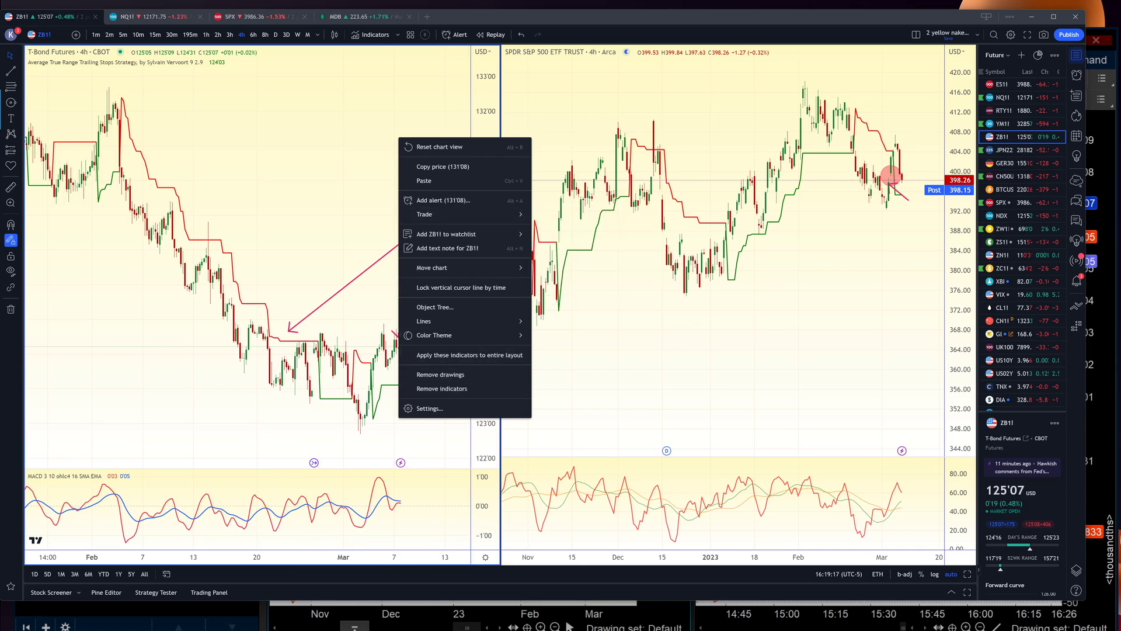
{"action": "left_click", "coordinate": [441, 374]}
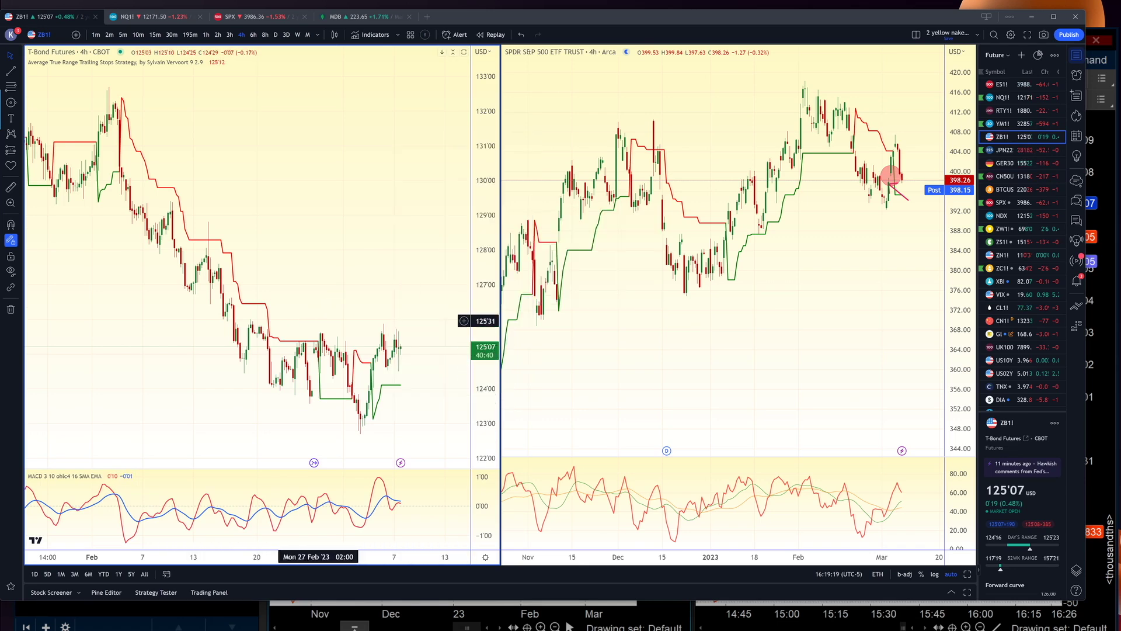
{"action": "scroll", "coordinate": [319, 319], "scroll_direction": "down", "scroll_amount": 3}
{"action": "scroll", "coordinate": [319, 318], "scroll_direction": "down", "scroll_amount": 3}
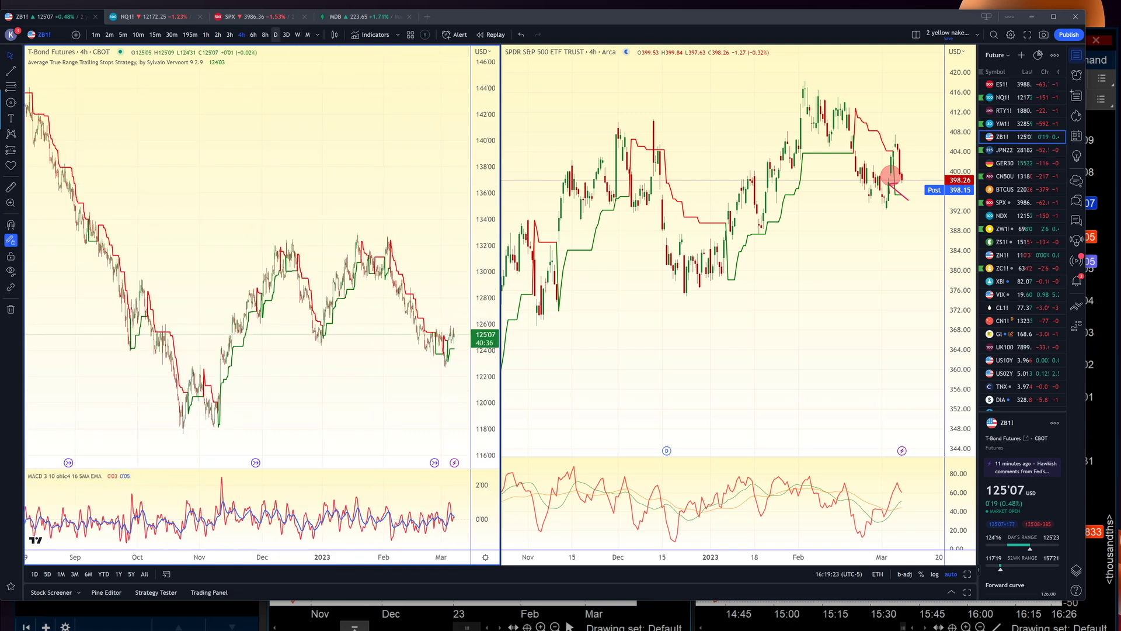
Step: Switch to daily bars and circle the late-December and November lows on ZB1!
{"action": "left_click", "coordinate": [276, 35]}
{"action": "scroll", "coordinate": [348, 225], "scroll_direction": "up", "scroll_amount": 4}
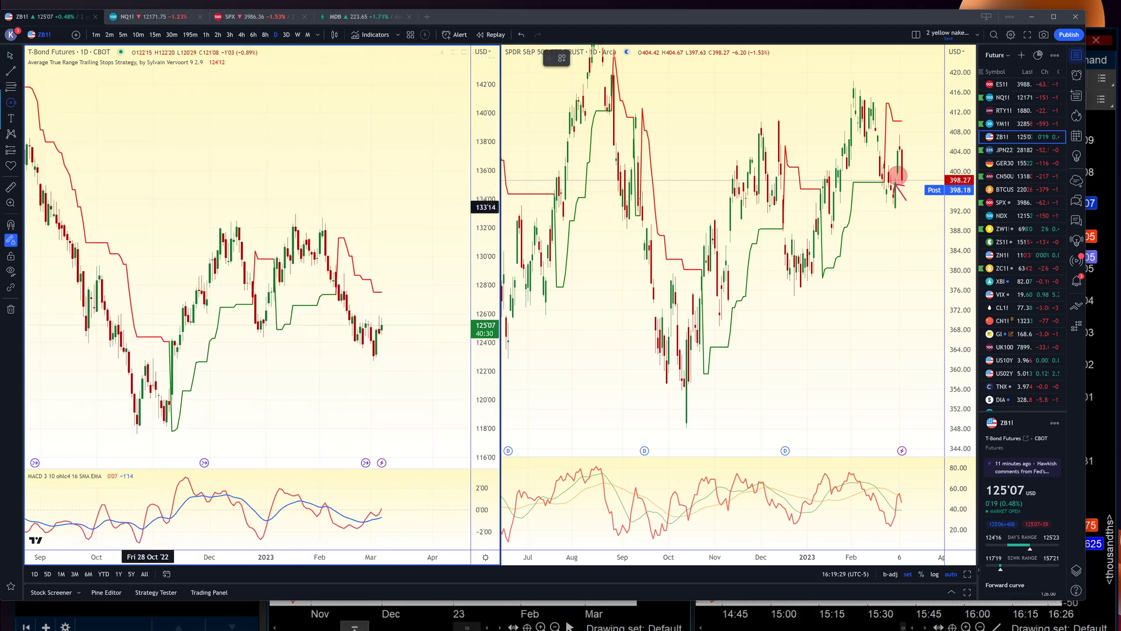
{"action": "left_click", "coordinate": [257, 324]}
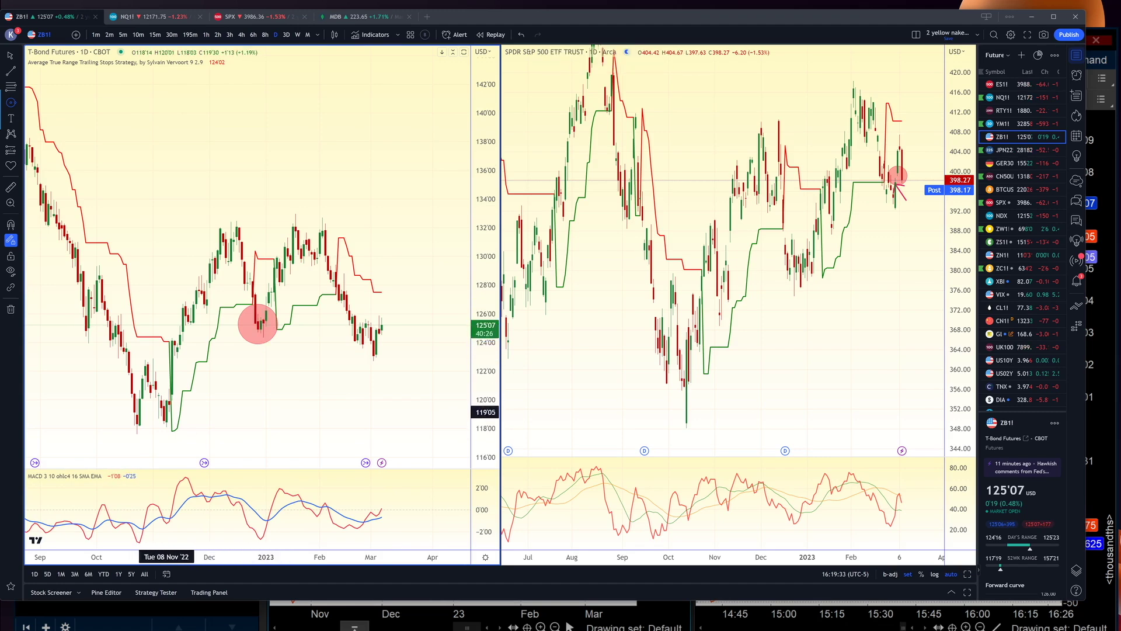
{"action": "left_click", "coordinate": [164, 412]}
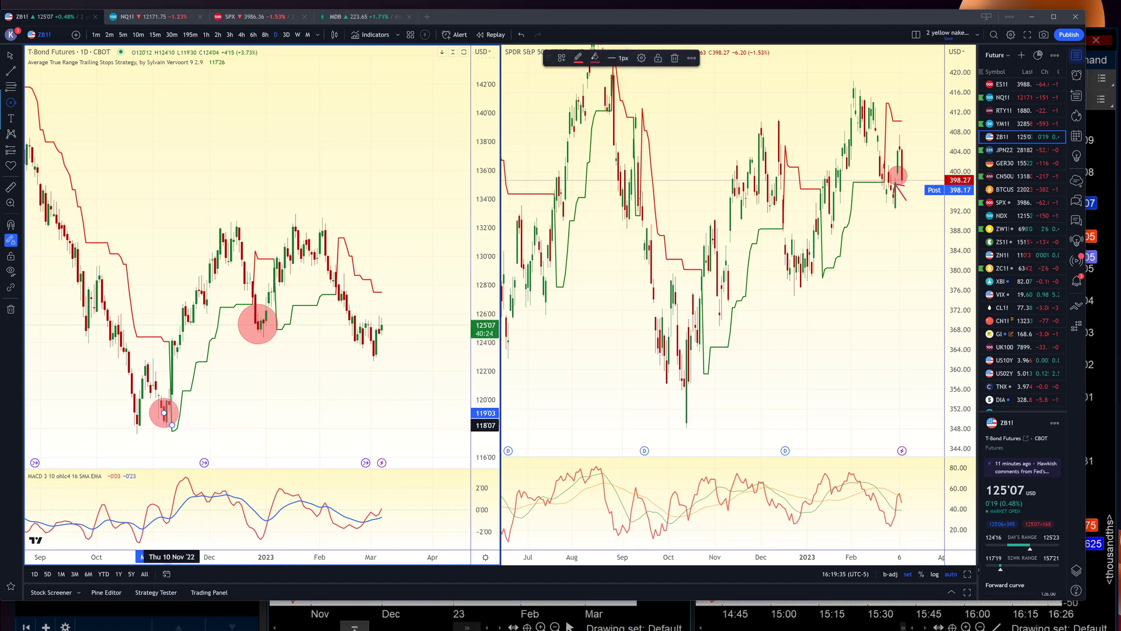
{"action": "left_click", "coordinate": [174, 427]}
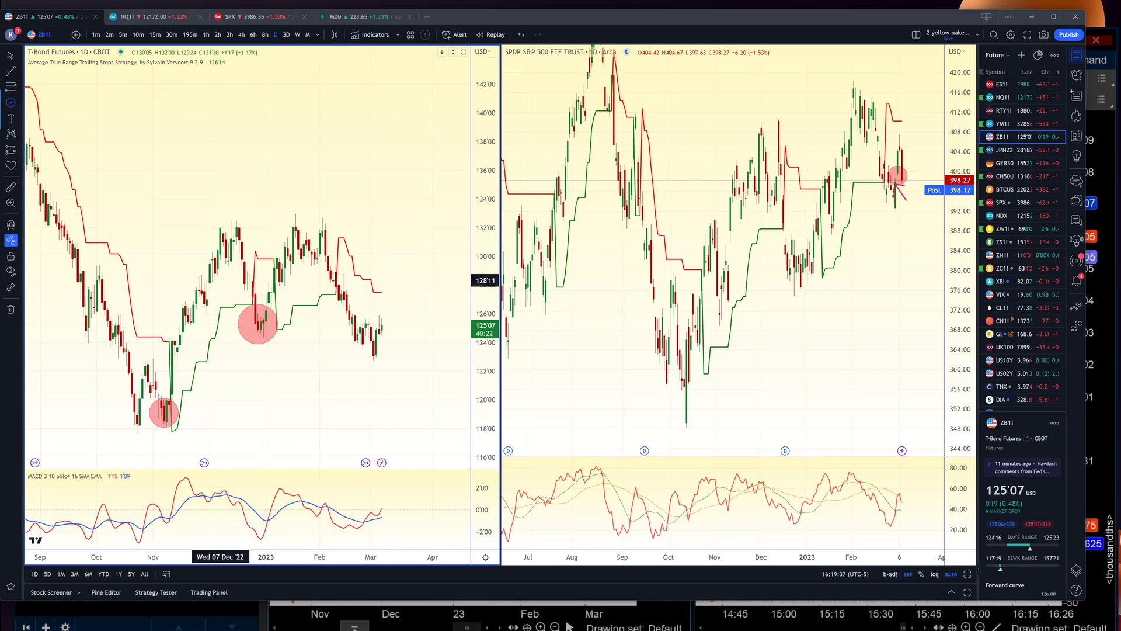
{"action": "left_click", "coordinate": [581, 52]}
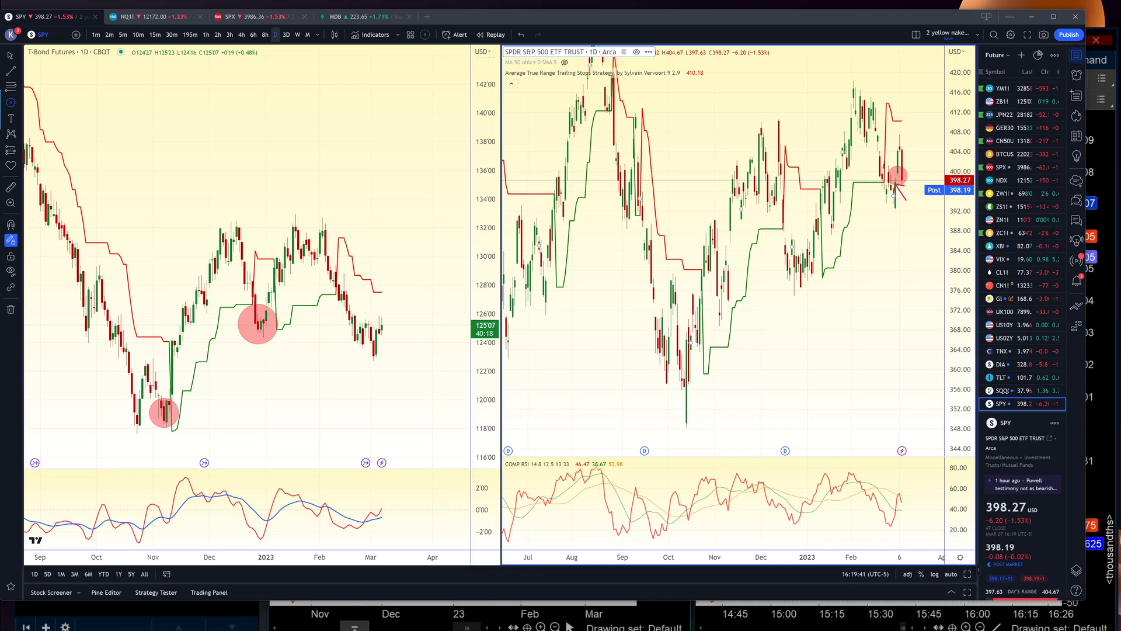
Step: Replace SPY with S&P 500 E-mini futures (ES1!) in the right pane
{"action": "scroll", "coordinate": [730, 286], "scroll_direction": "down", "scroll_amount": 1}
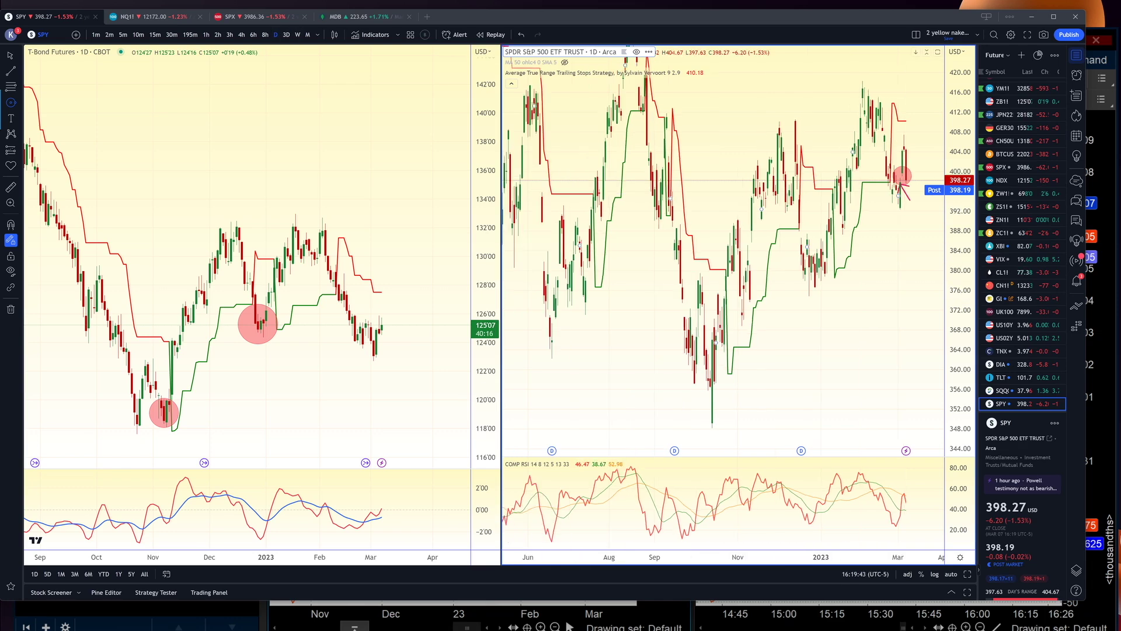
{"action": "scroll", "coordinate": [1022, 245], "scroll_direction": "up", "scroll_amount": 1}
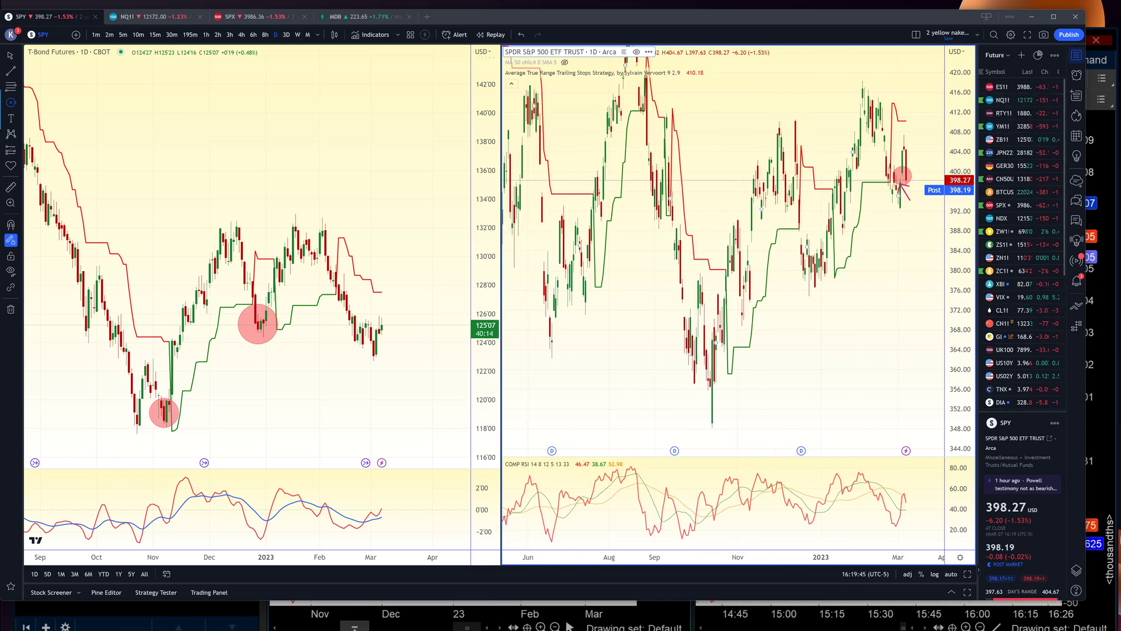
{"action": "left_click", "coordinate": [1001, 87]}
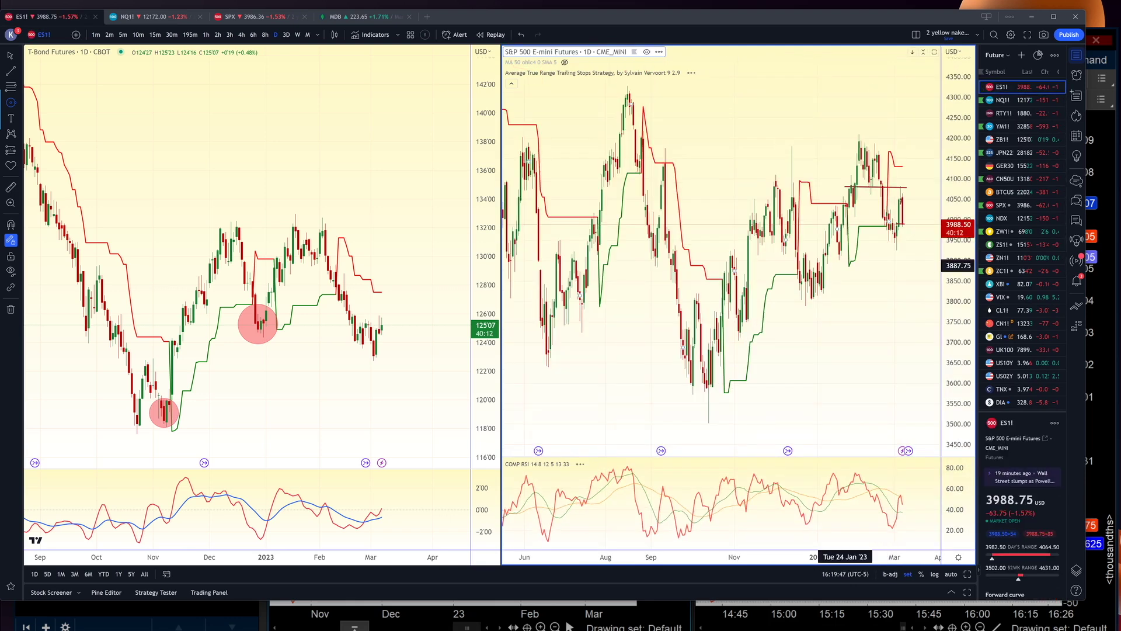
{"action": "scroll", "coordinate": [840, 268], "scroll_direction": "down", "scroll_amount": 1}
{"action": "scroll", "coordinate": [841, 269], "scroll_direction": "up", "scroll_amount": 3}
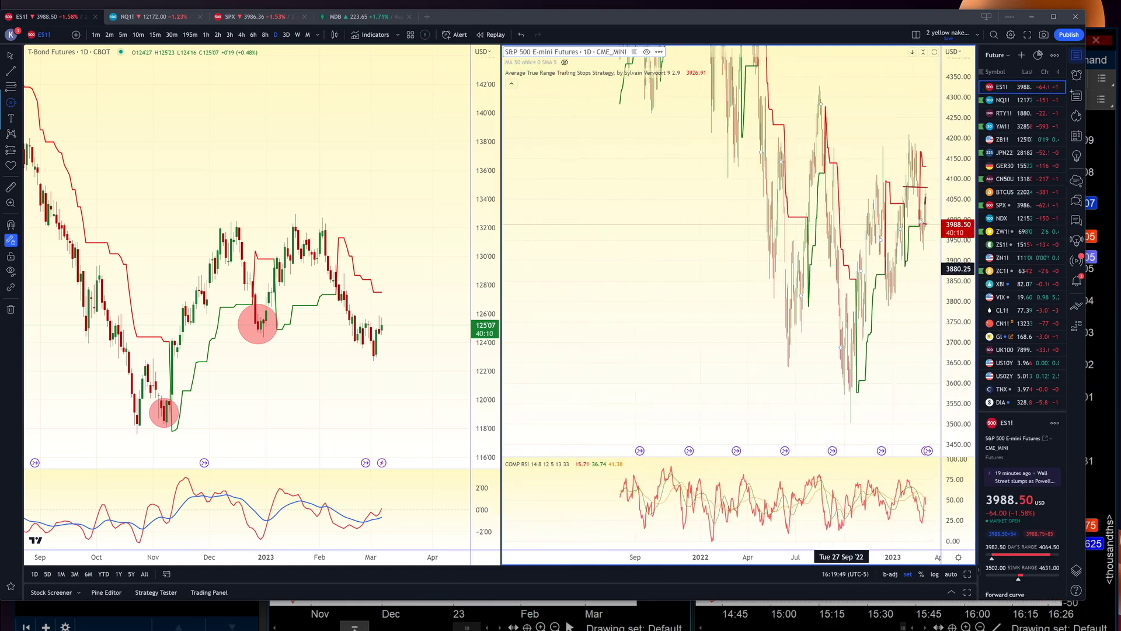
Step: Shift the ES1! chart to show October through May and circle its late-December low
{"action": "right_click", "coordinate": [836, 269]}
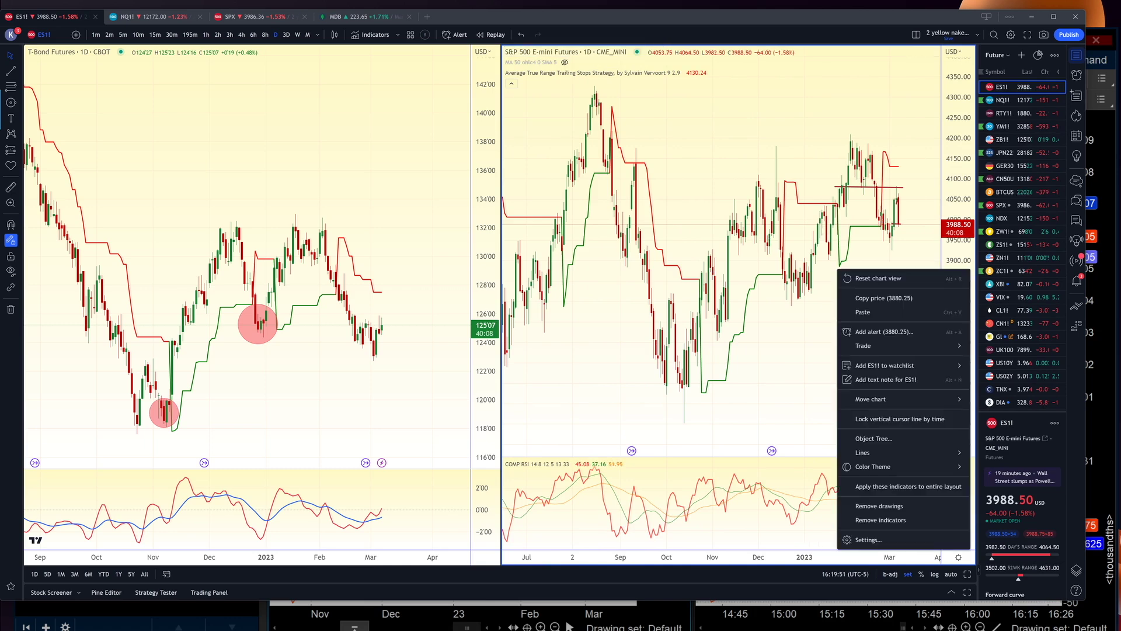
{"action": "left_click", "coordinate": [837, 268]}
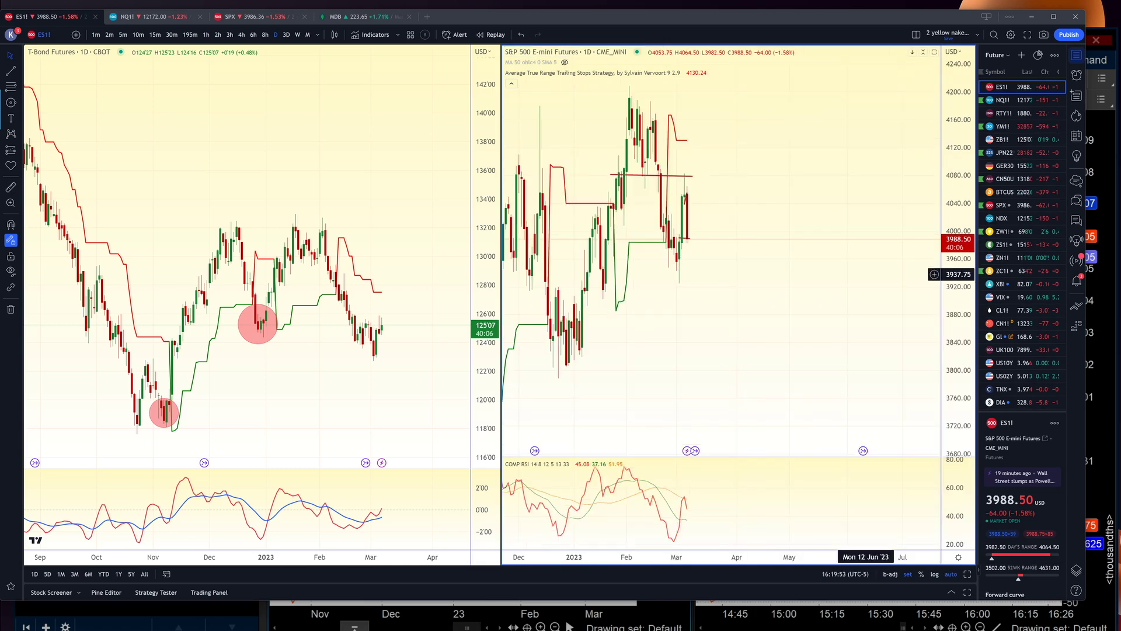
{"action": "scroll", "coordinate": [584, 344], "scroll_direction": "up", "scroll_amount": 3}
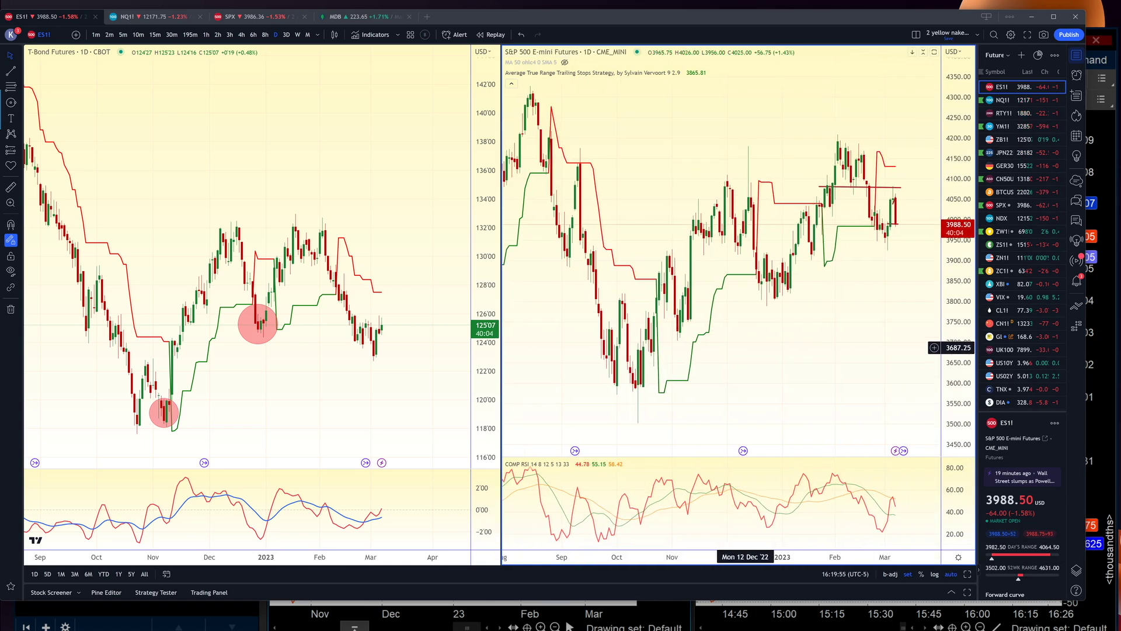
{"action": "left_click_drag", "start_coordinate": [811, 328], "coordinate": [748, 316]}
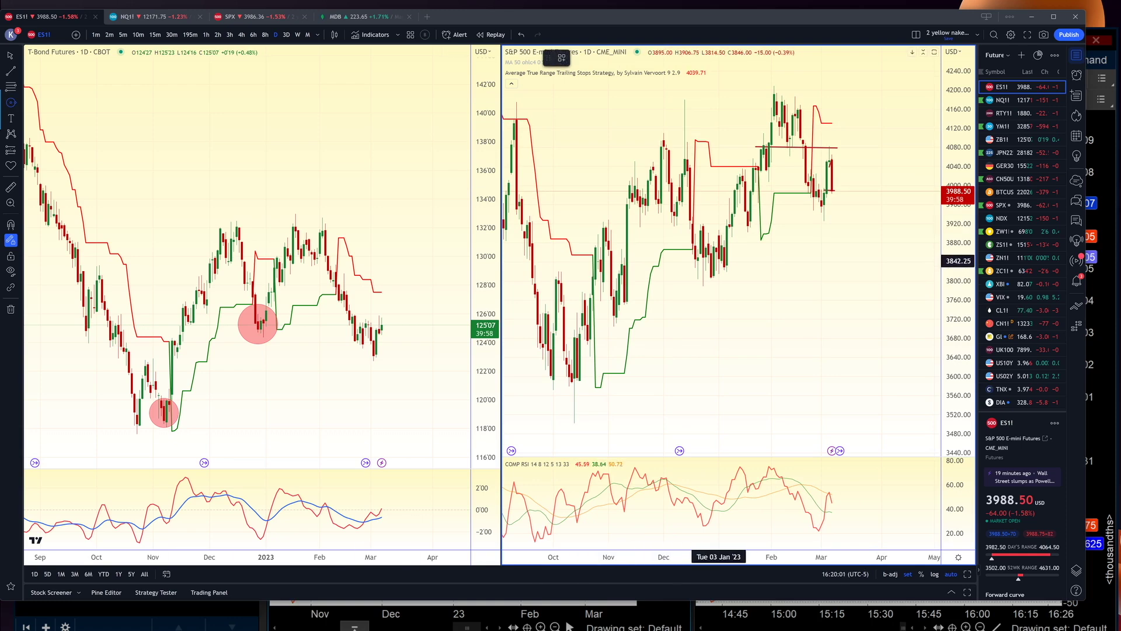
{"action": "left_click", "coordinate": [714, 261]}
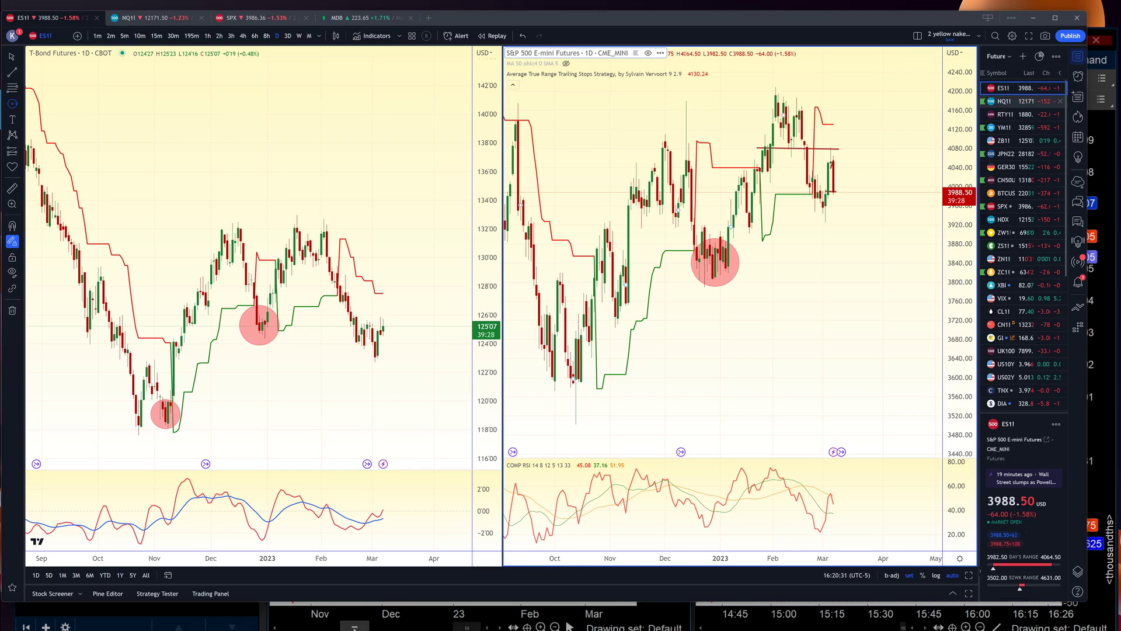
Step: Load Nasdaq 100 E-mini futures (NQ1!) in the right pane and zoom into December–May
{"action": "left_click", "coordinate": [1010, 101]}
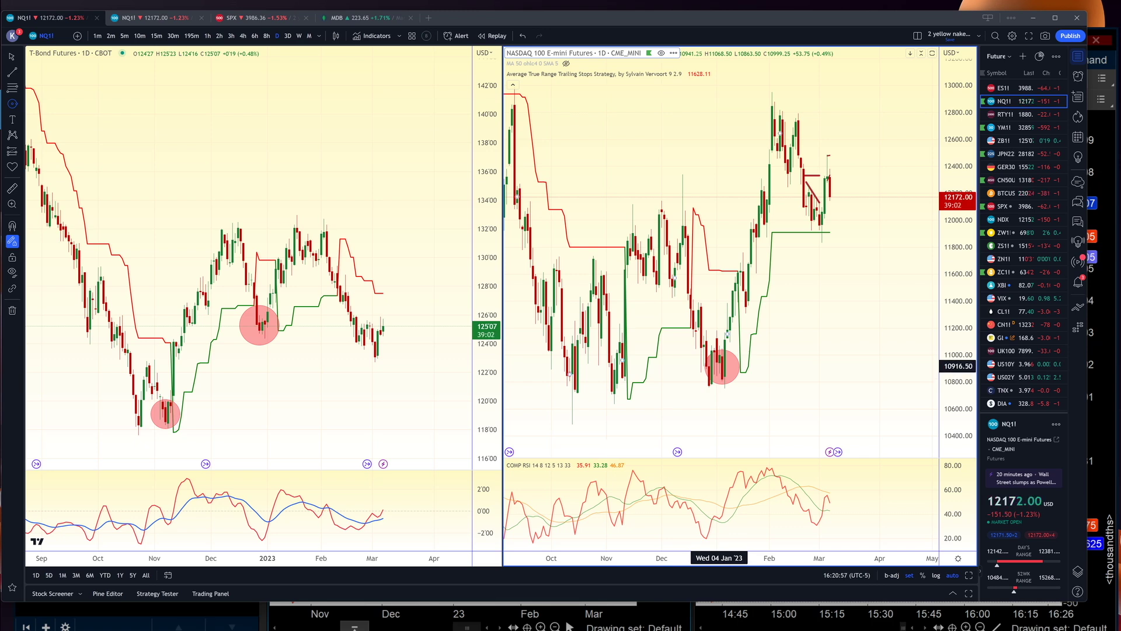
{"action": "scroll", "coordinate": [719, 366], "scroll_direction": "up", "scroll_amount": 1}
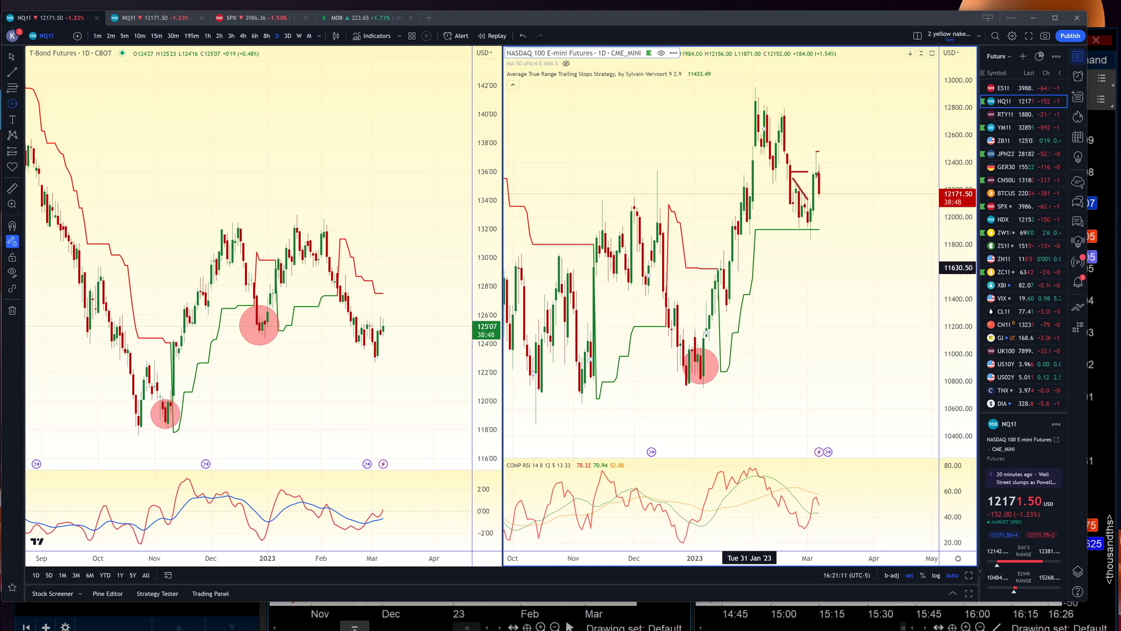
{"action": "scroll", "coordinate": [749, 266], "scroll_direction": "up", "scroll_amount": 2}
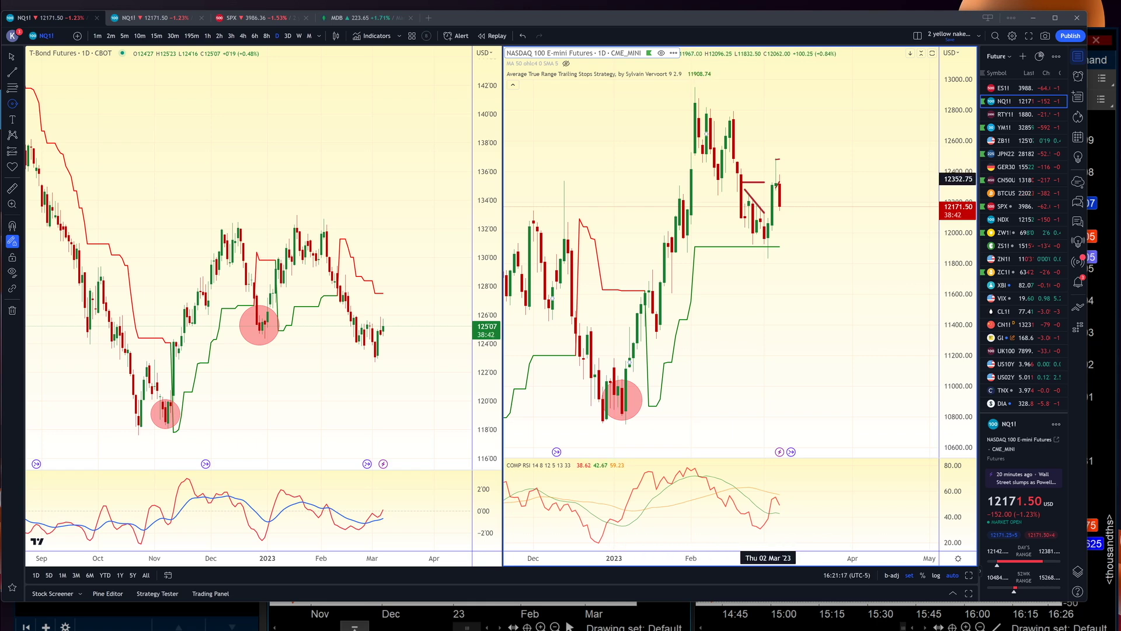
{"action": "right_click", "coordinate": [770, 177]}
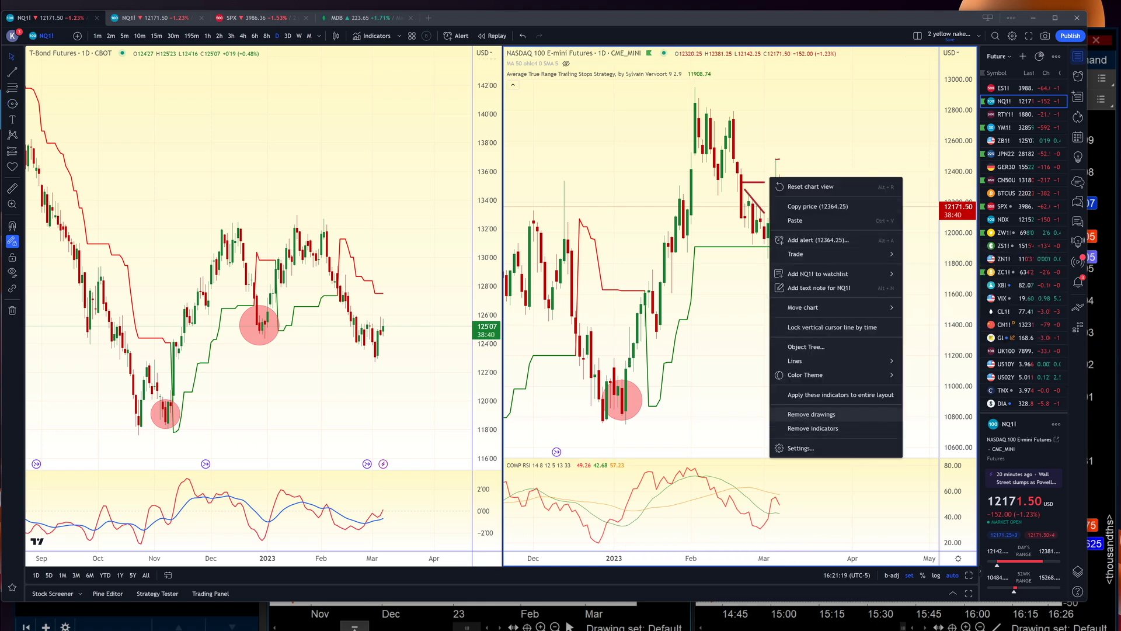
Step: Remove drawings from the NQ1! chart, then switch the right pane back to ES1!, zoomed in
{"action": "left_click", "coordinate": [812, 414]}
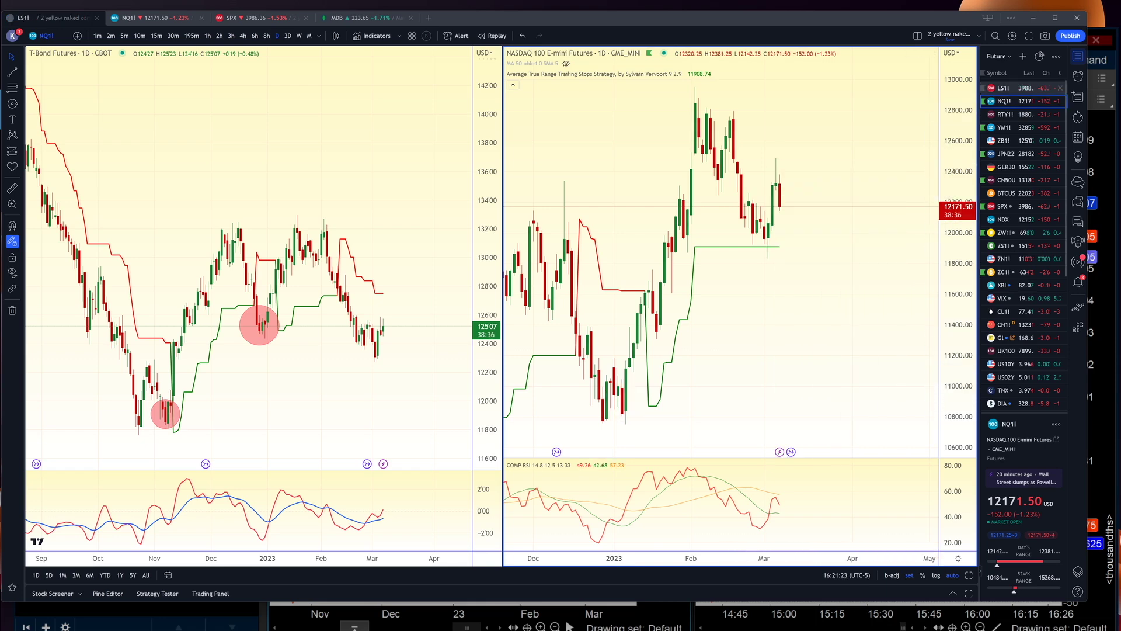
{"action": "left_click", "coordinate": [1004, 88]}
{"action": "scroll", "coordinate": [726, 249], "scroll_direction": "up", "scroll_amount": 3}
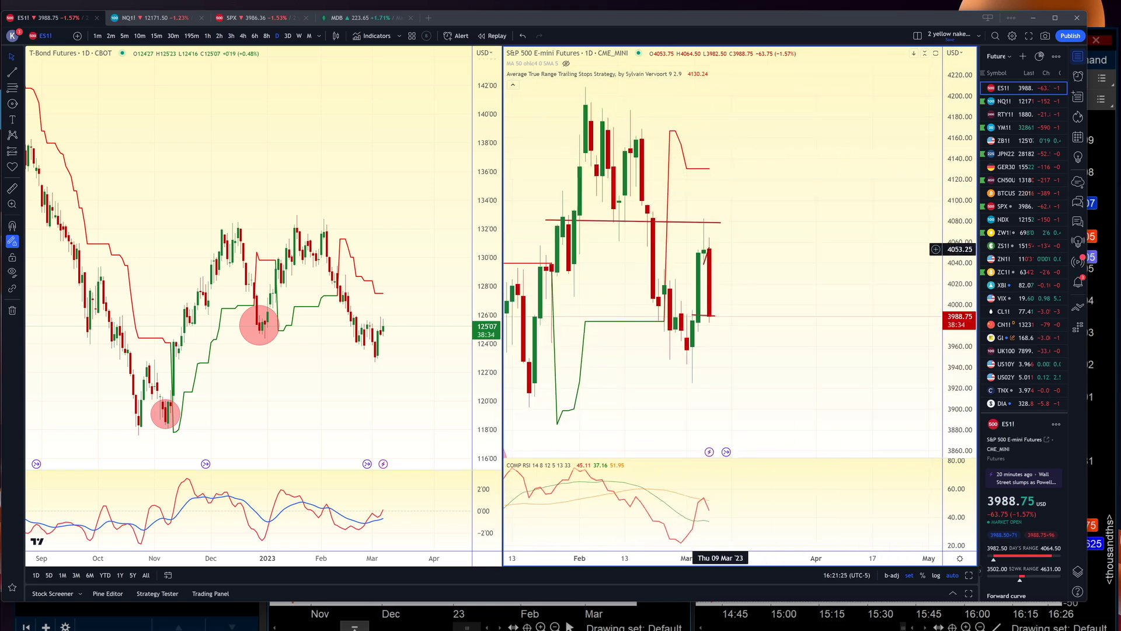